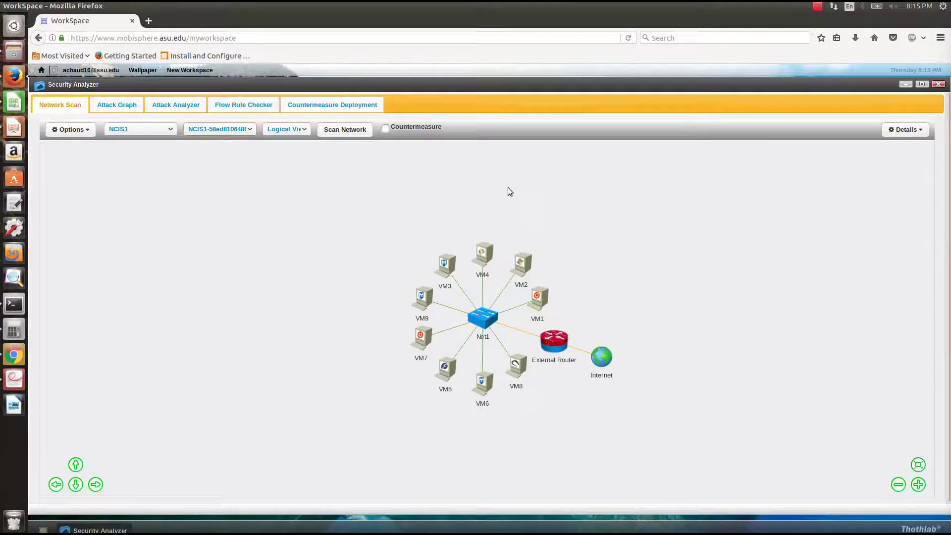
# - Run a network scan of the NCIS1 project targeting all VMs
pyautogui.click(354, 132)
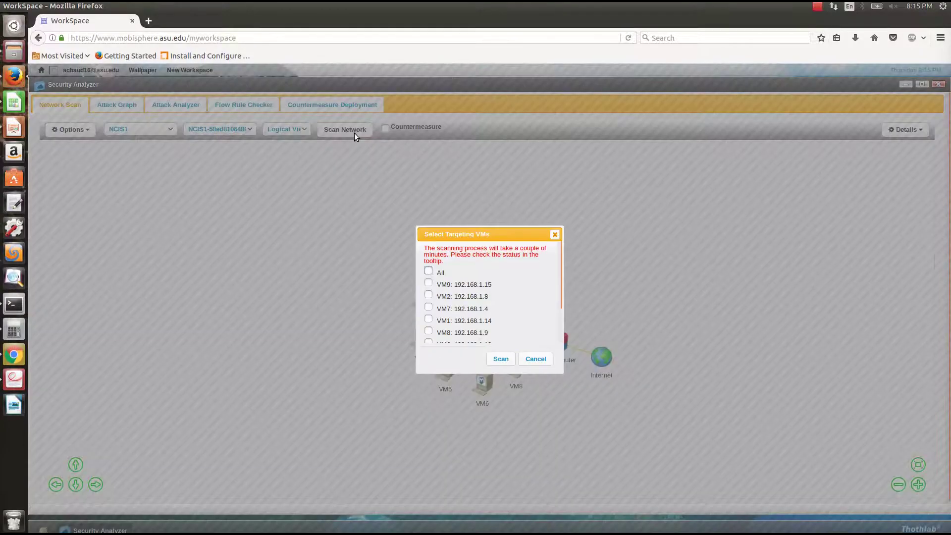
pyautogui.click(429, 271)
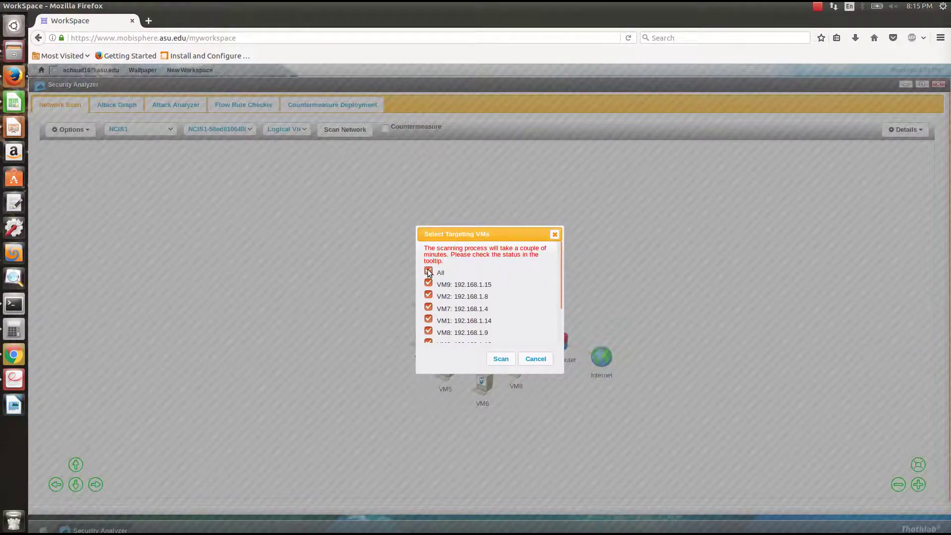
pyautogui.click(501, 359)
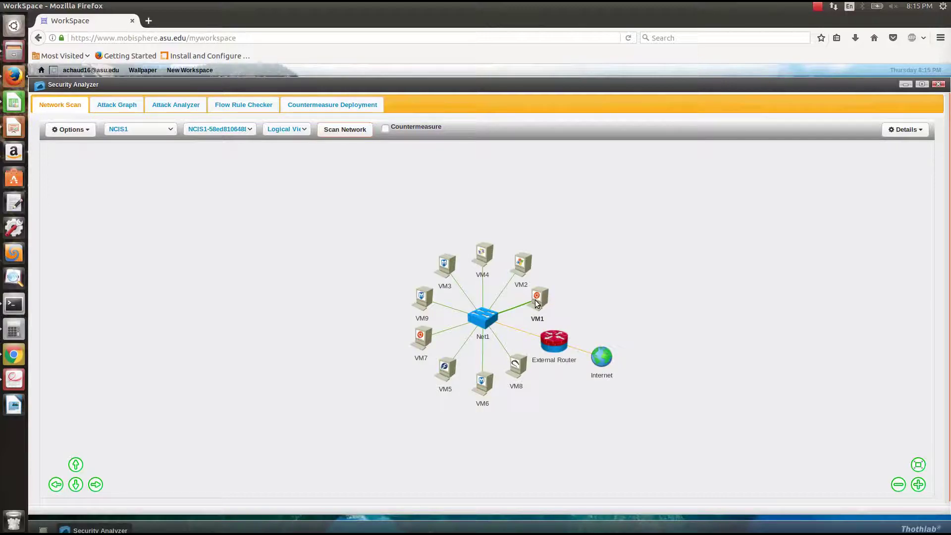
# - Review the scan information for VM1 and VM6, and show VM1's detailed vulnerability info
pyautogui.moveTo(536, 303)
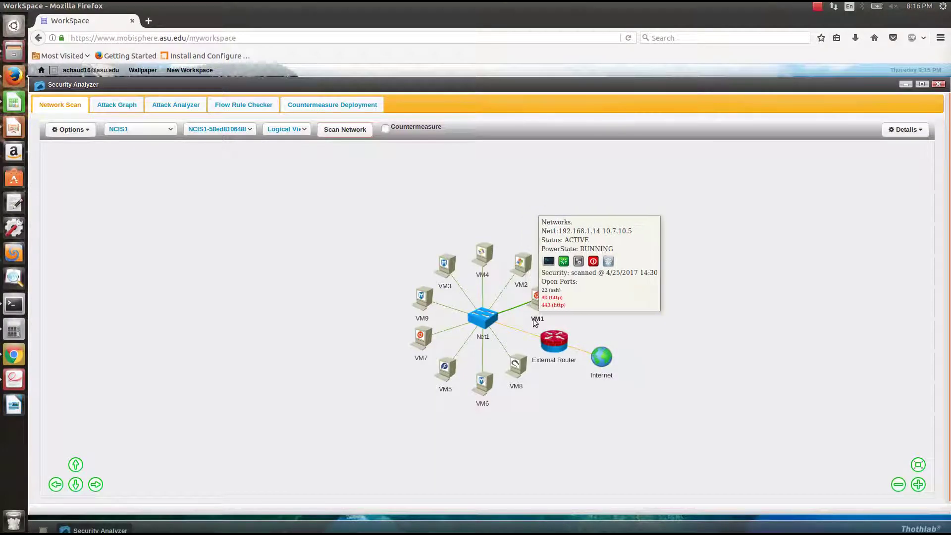
pyautogui.moveTo(487, 383)
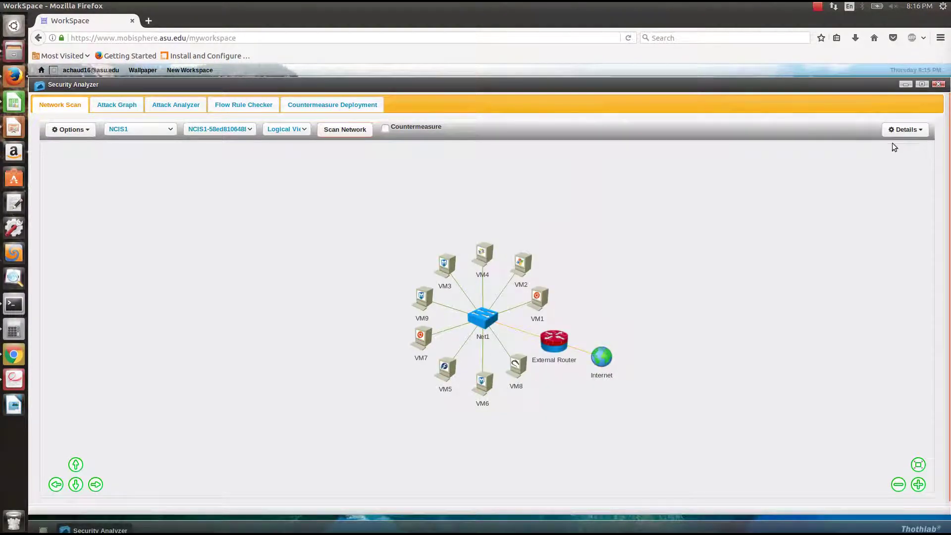
pyautogui.click(902, 131)
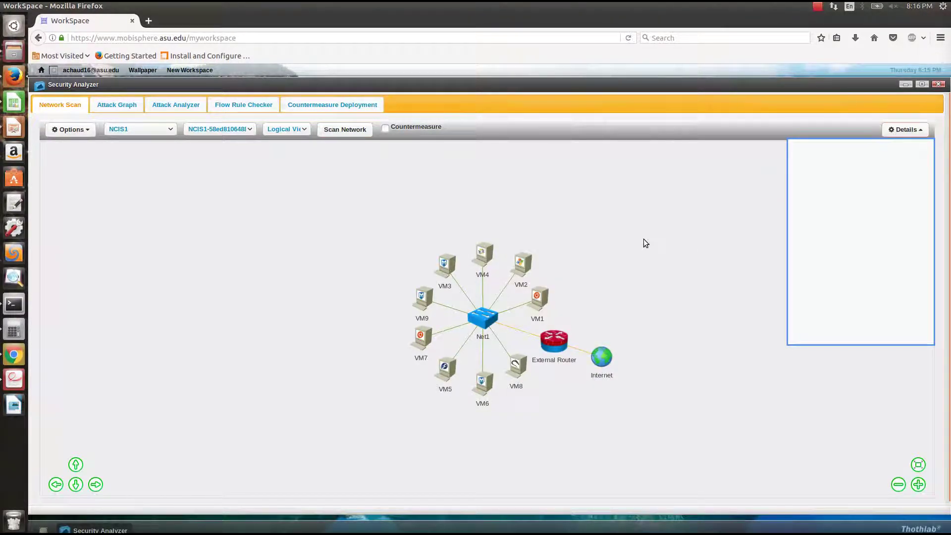
pyautogui.click(534, 296)
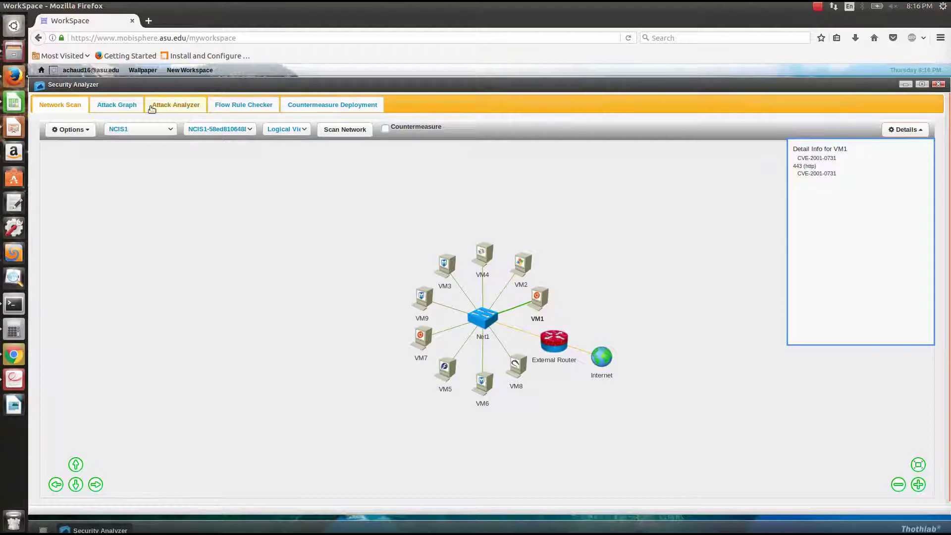
# - Generate the network's attack graph and review its path details at 40% scale
pyautogui.click(125, 105)
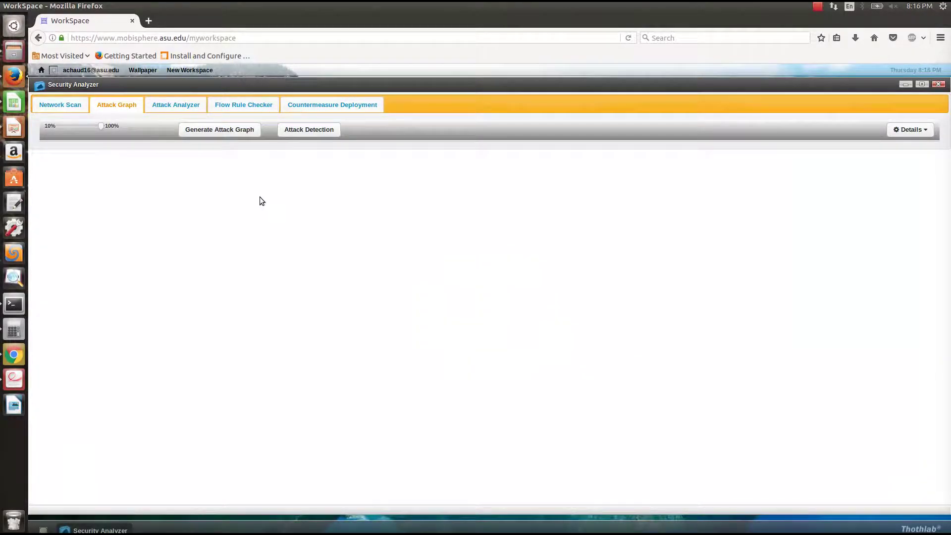
pyautogui.click(233, 131)
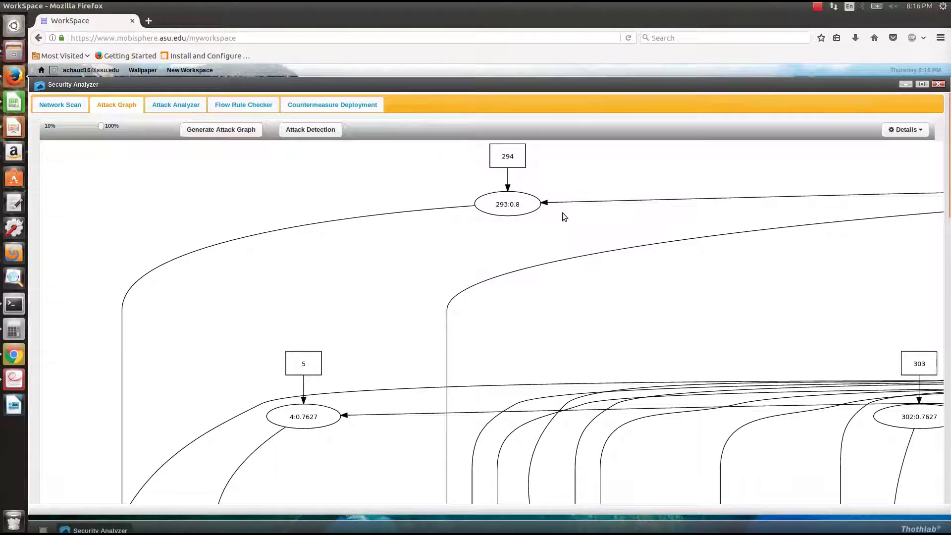
pyautogui.click(918, 129)
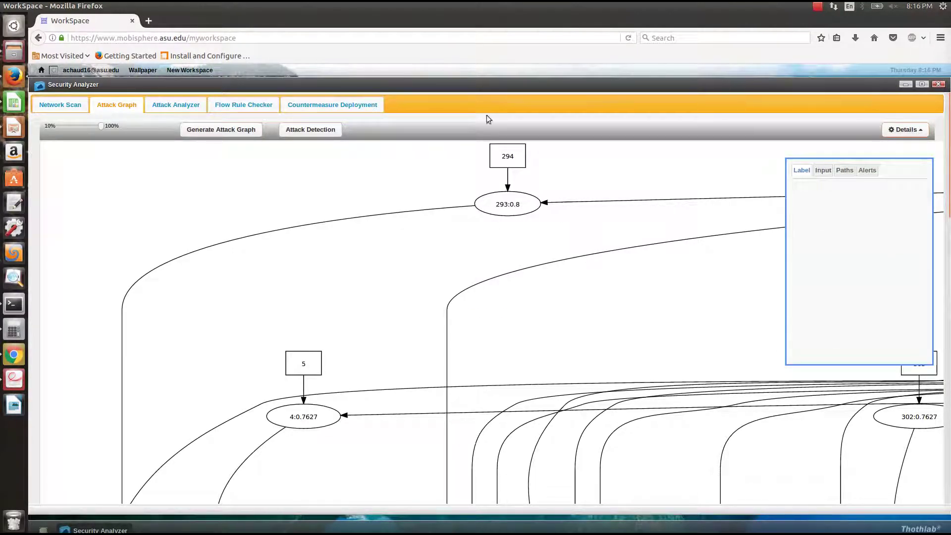
pyautogui.moveTo(101, 126); pyautogui.dragTo(73, 126)
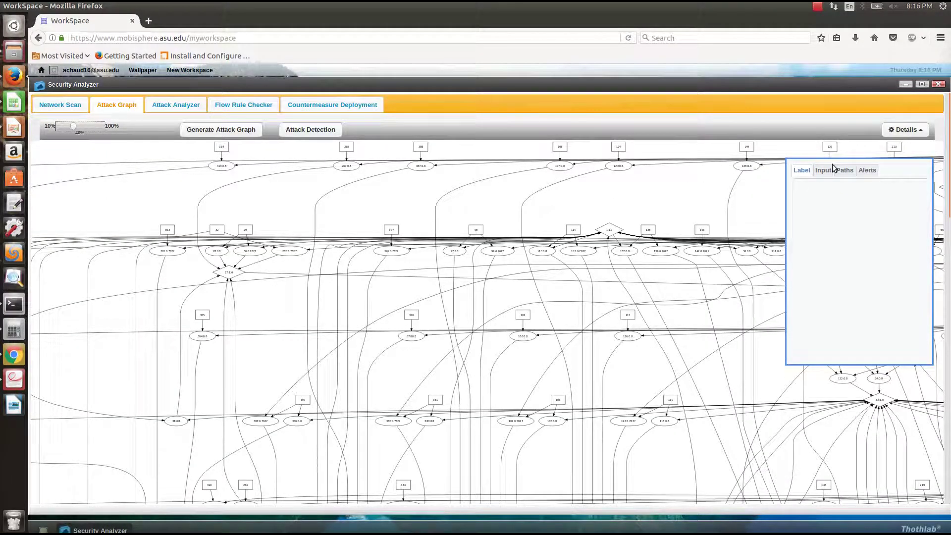
pyautogui.click(845, 172)
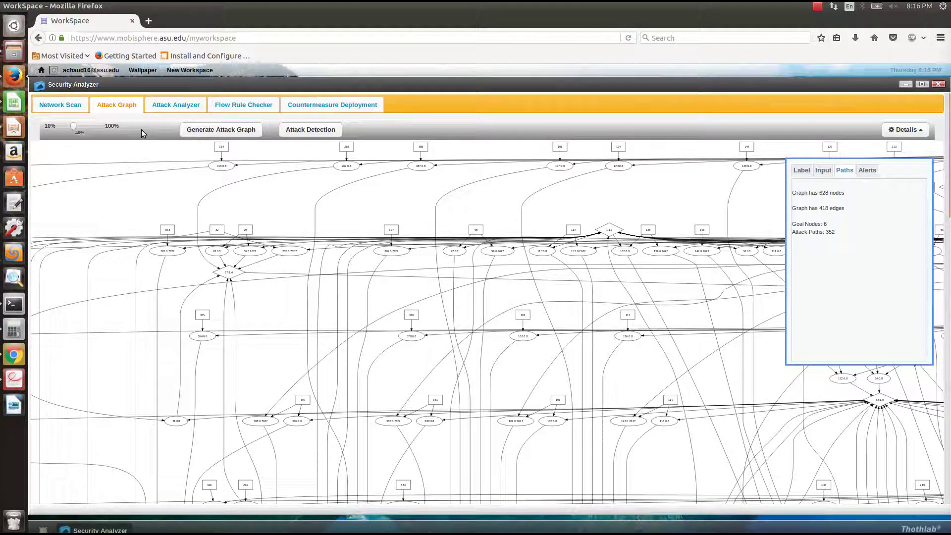
# - Enable the Countermeasure option for the network scan and regenerate the attack graph
pyautogui.click(71, 106)
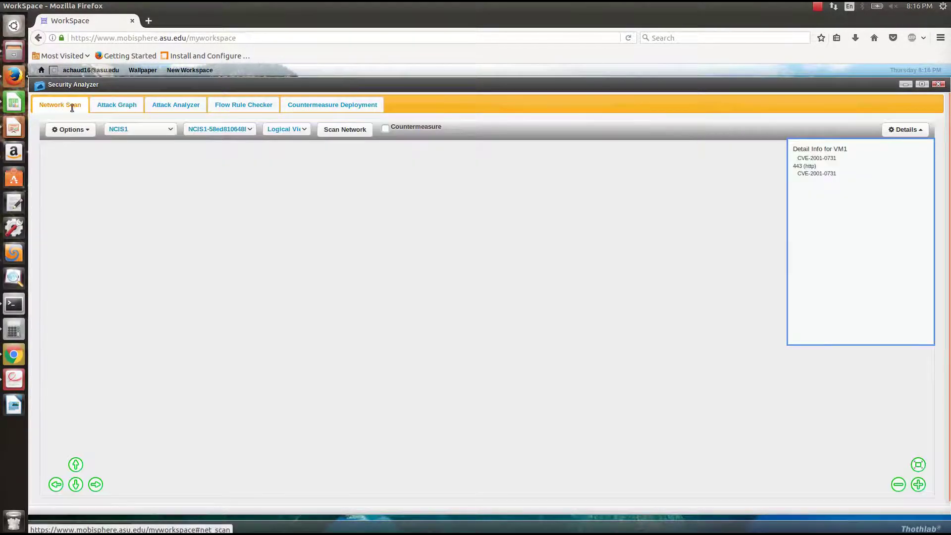
pyautogui.click(386, 129)
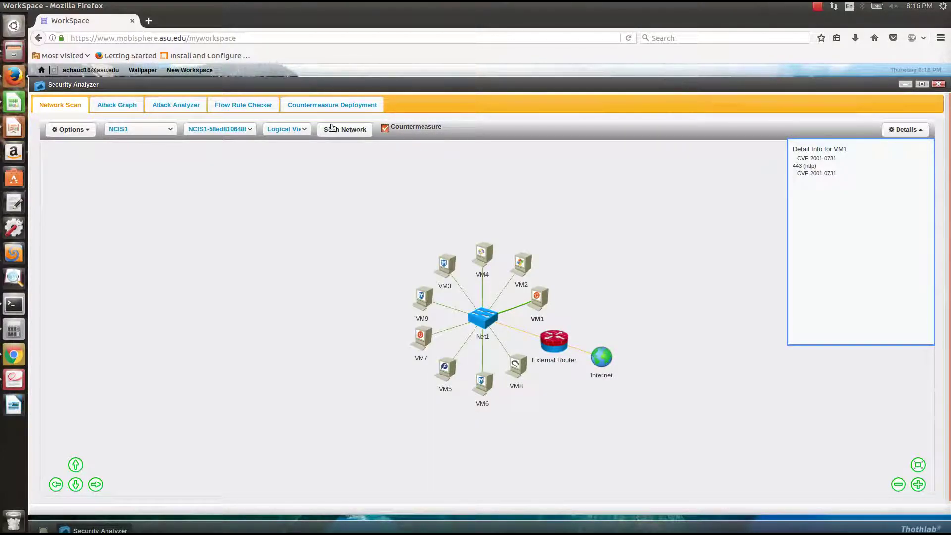
pyautogui.click(121, 105)
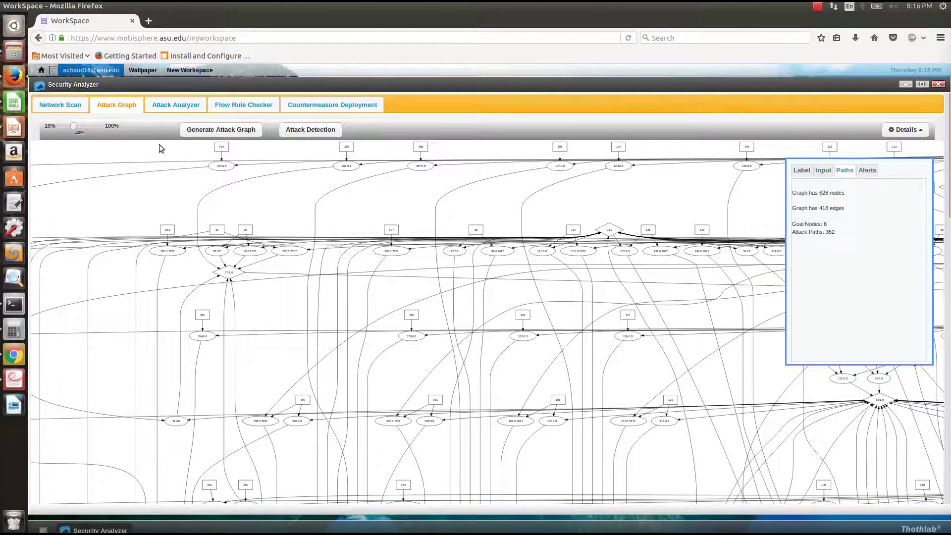
pyautogui.click(231, 130)
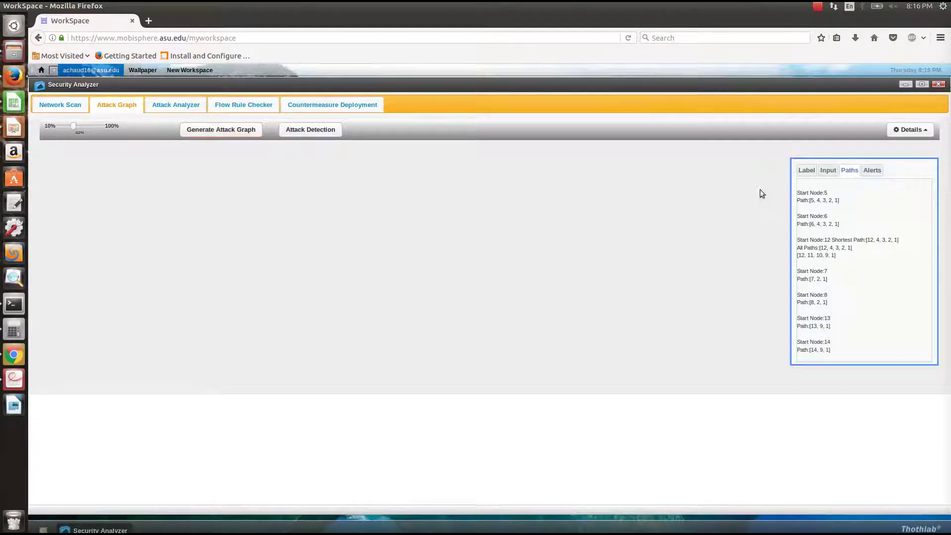
# - Review the regenerated attack graph's node labels and attack paths at 100% scale
pyautogui.click(806, 170)
pyautogui.moveTo(74, 126); pyautogui.dragTo(101, 126)
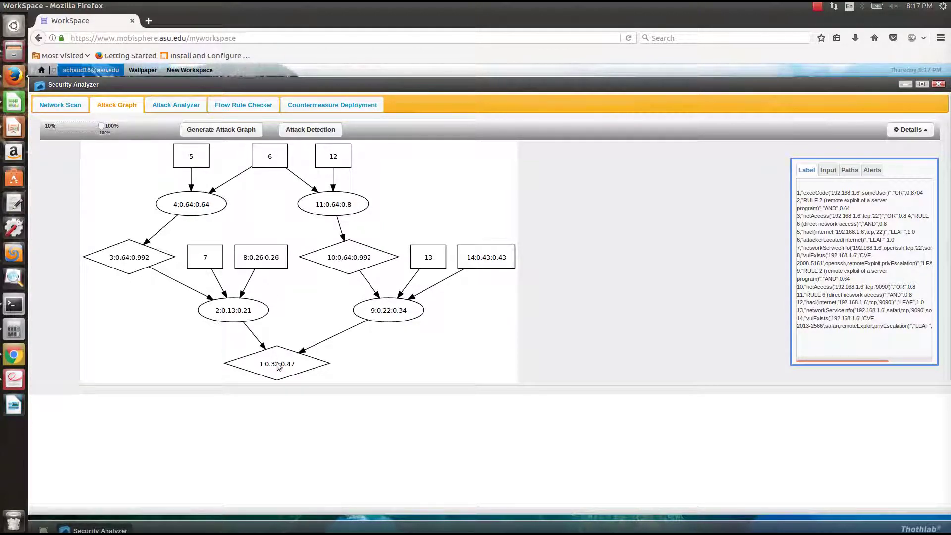
pyautogui.click(850, 170)
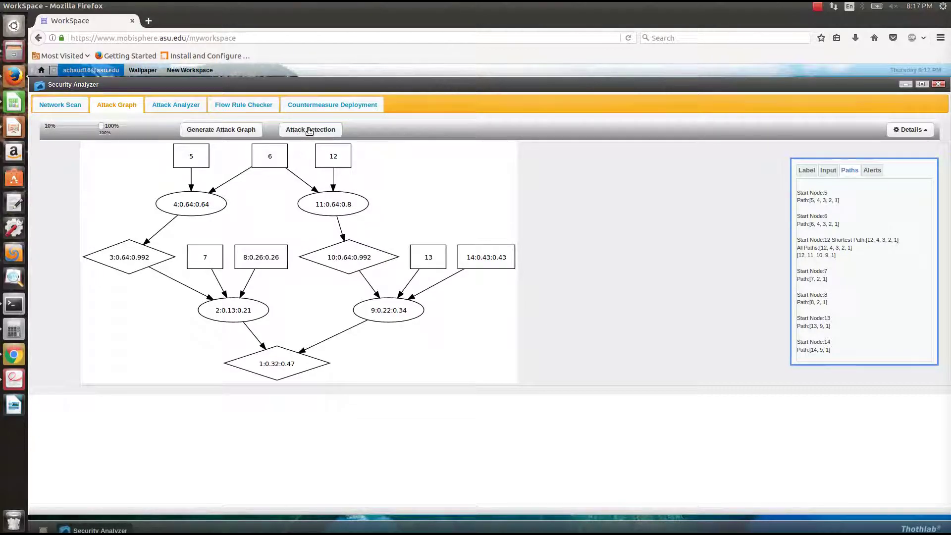
# - Run attack detection on the graph and inspect the resulting alerts and input facts
pyautogui.click(308, 129)
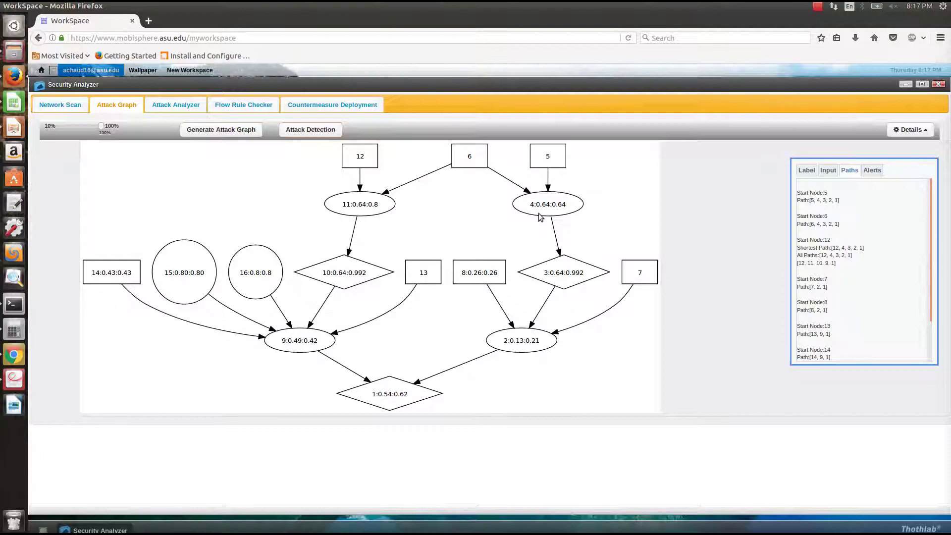
pyautogui.click(874, 170)
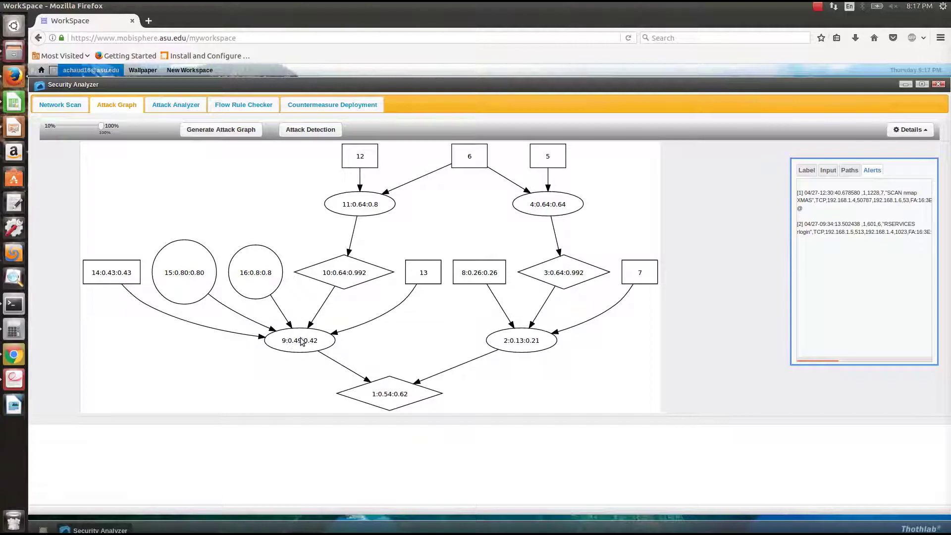
pyautogui.click(827, 170)
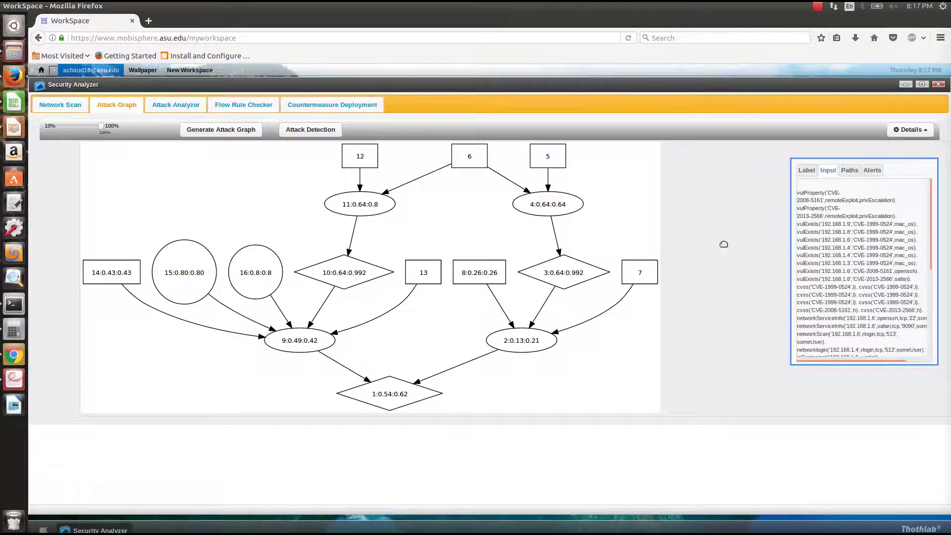
pyautogui.scroll(-2, 818, 278)
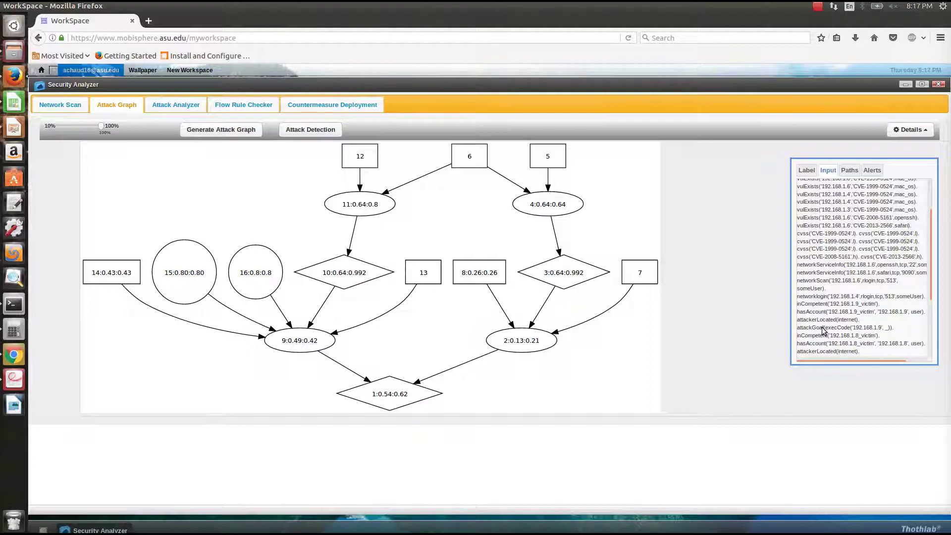
pyautogui.scroll(3, 829, 288)
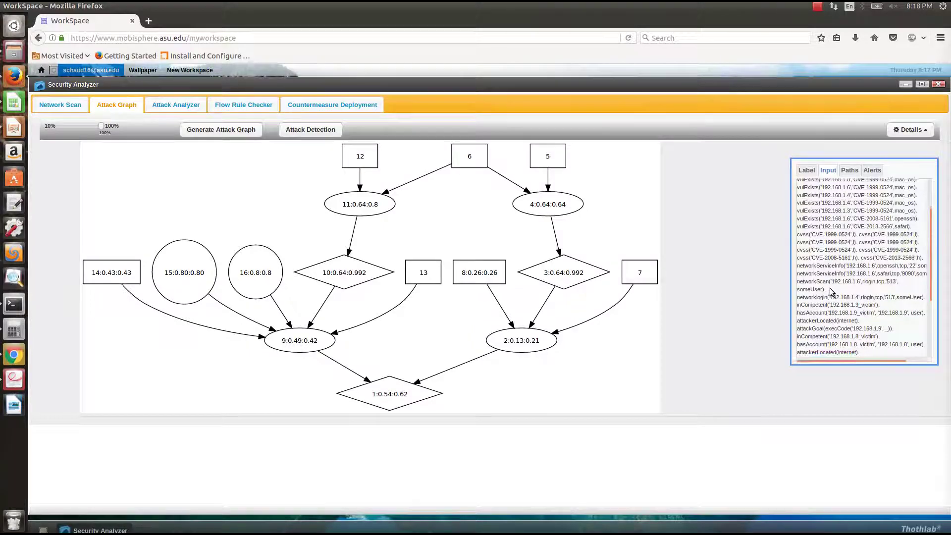
pyautogui.scroll(-2, 830, 288)
pyautogui.scroll(-3, 831, 291)
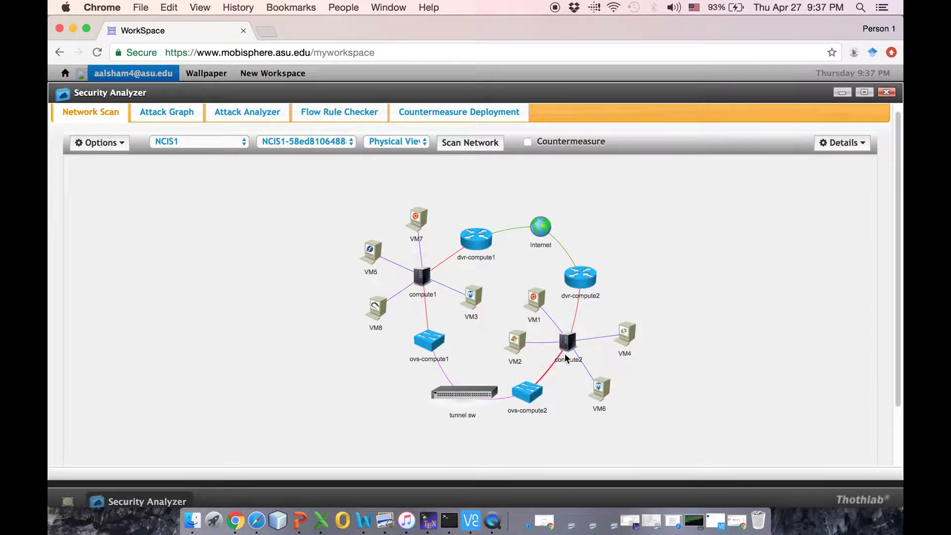
# - From the physical network view, go to the attack graph, run attack detection and open the graph's details
pyautogui.moveTo(423, 280)
pyautogui.click(161, 117)
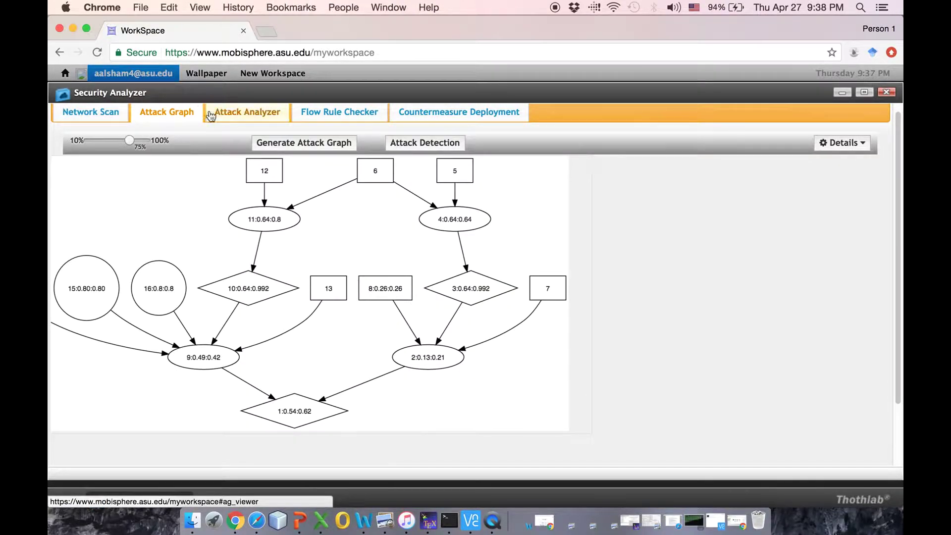
pyautogui.click(425, 147)
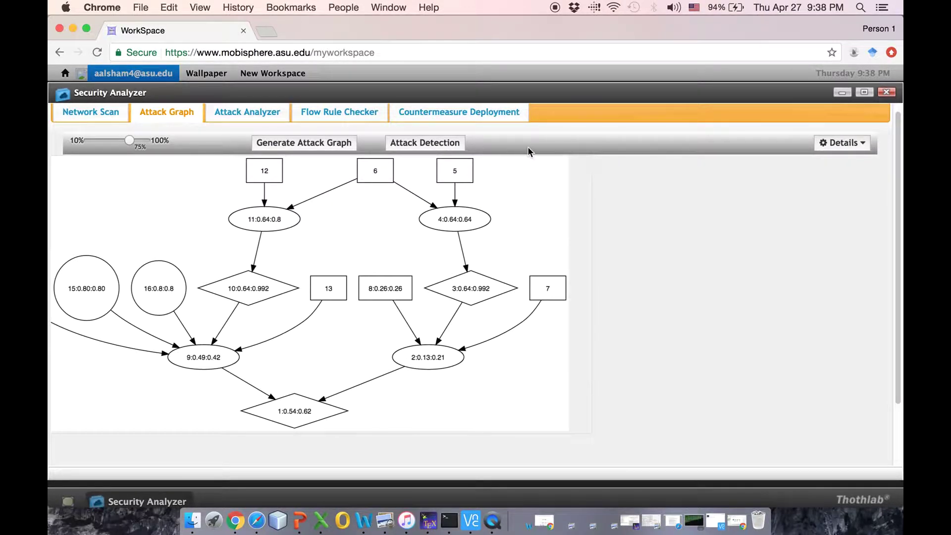
pyautogui.click(861, 142)
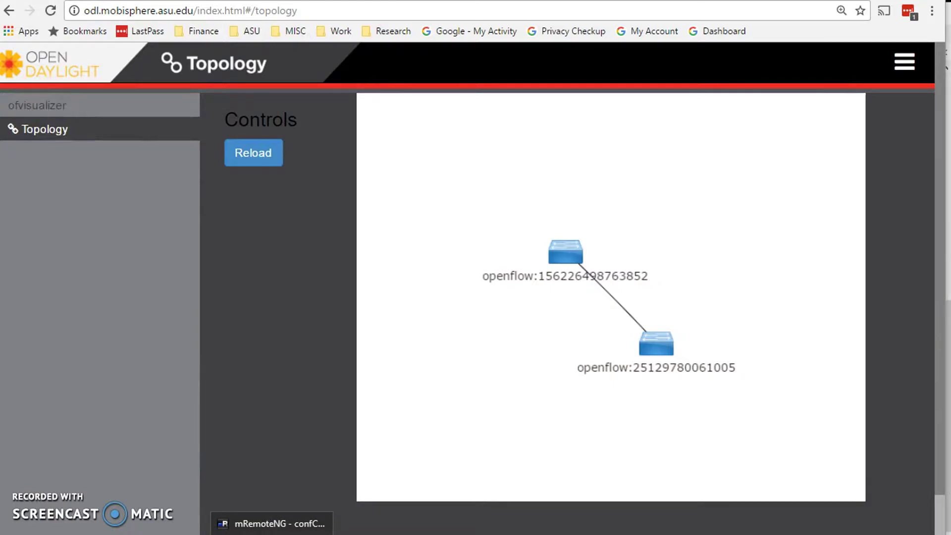
# - Switch to mRemoteNG, enter ./commands in the compute1 terminal, and return to the OpenDaylight topology page
pyautogui.hotkey('alt', 'Tab')
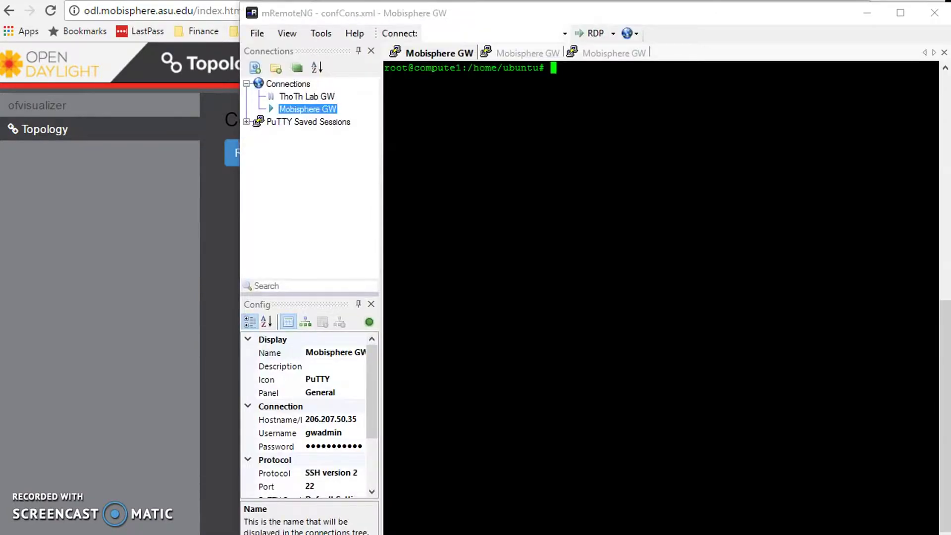
pyautogui.write('./commands')
pyautogui.hotkey('alt', 'Tab')
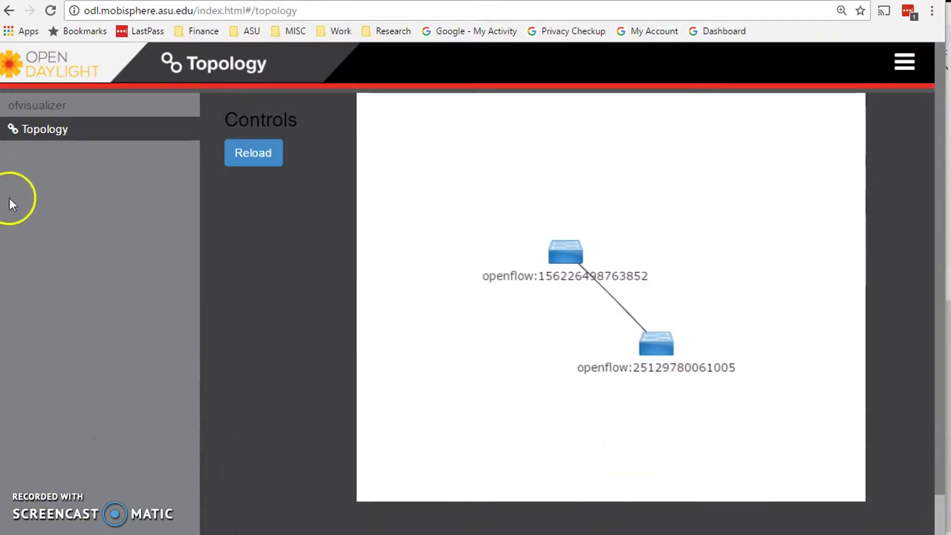
# - Open ofvisualizer and examine the OpenFlow rule count and the circular diagram of rule conflicts
pyautogui.click(45, 118)
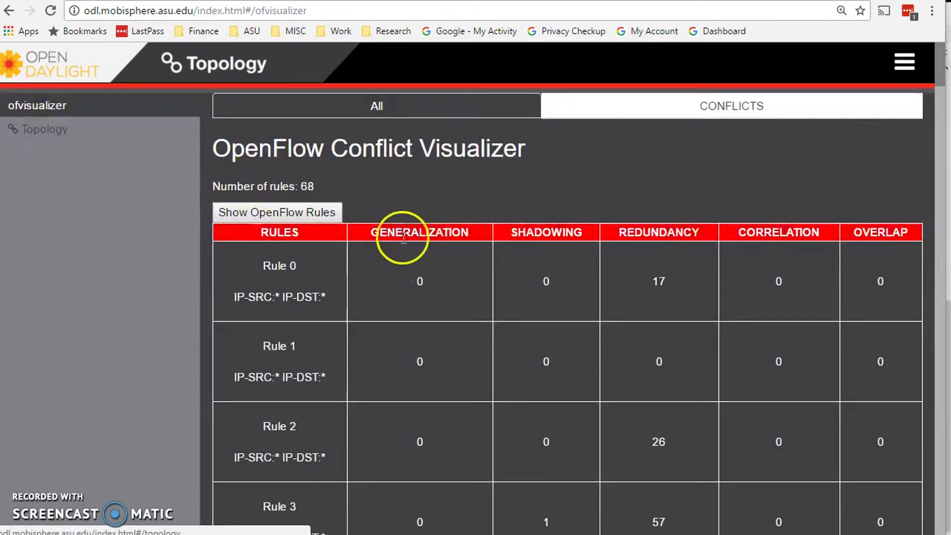
pyautogui.doubleClick(307, 186)
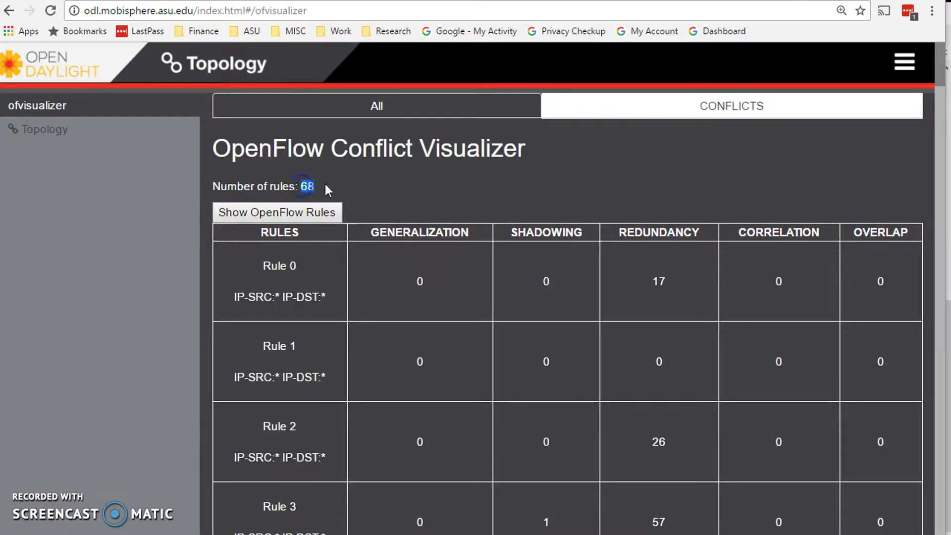
pyautogui.click(666, 121)
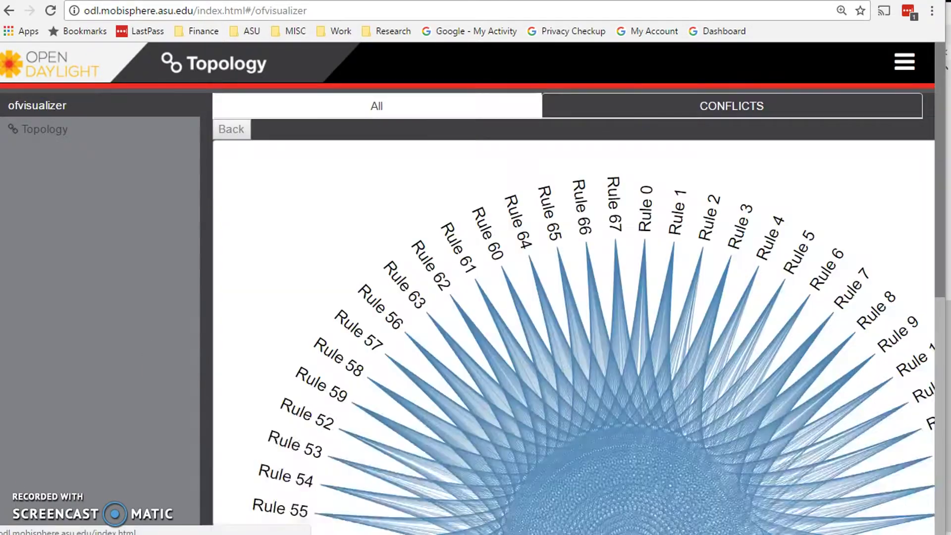
pyautogui.moveTo(684, 391); pyautogui.dragTo(731, 335)
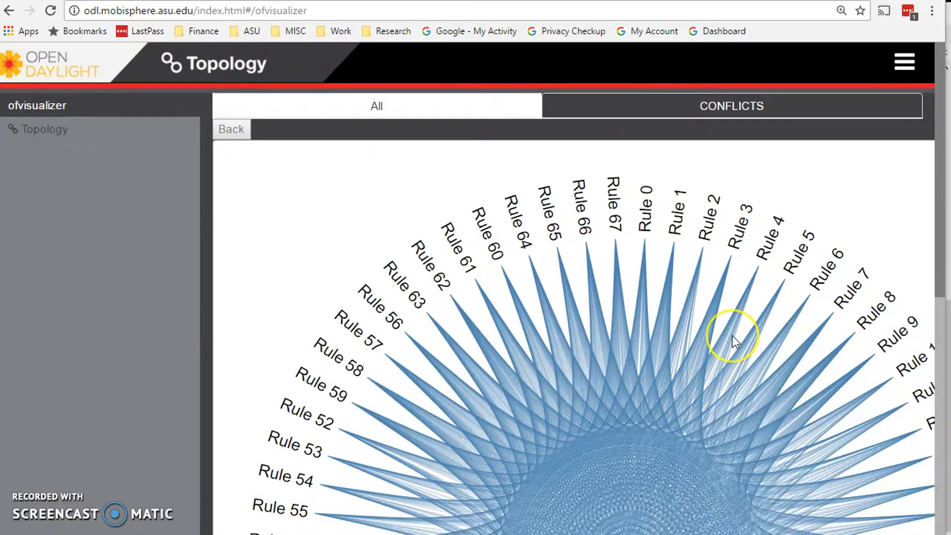
pyautogui.scroll(-2, 732, 335)
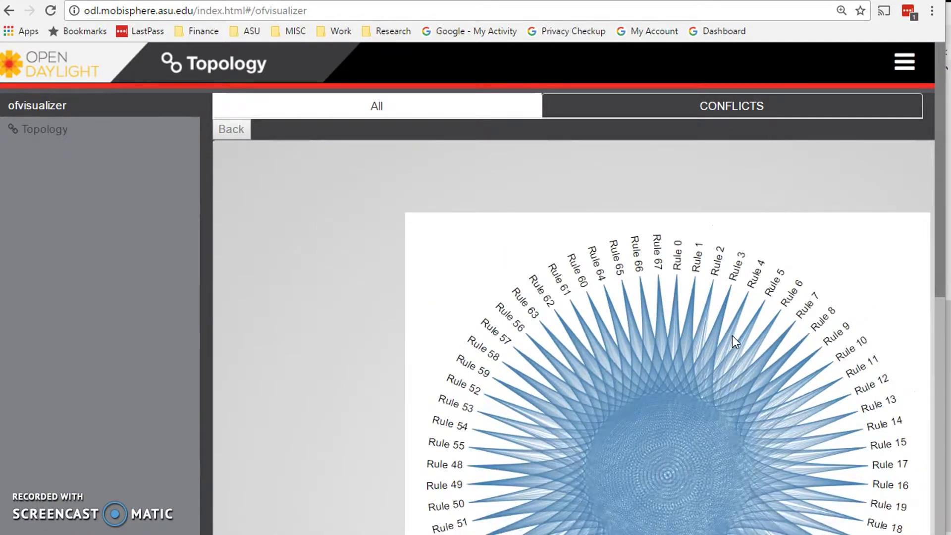
pyautogui.moveTo(940, 189); pyautogui.dragTo(941, 272)
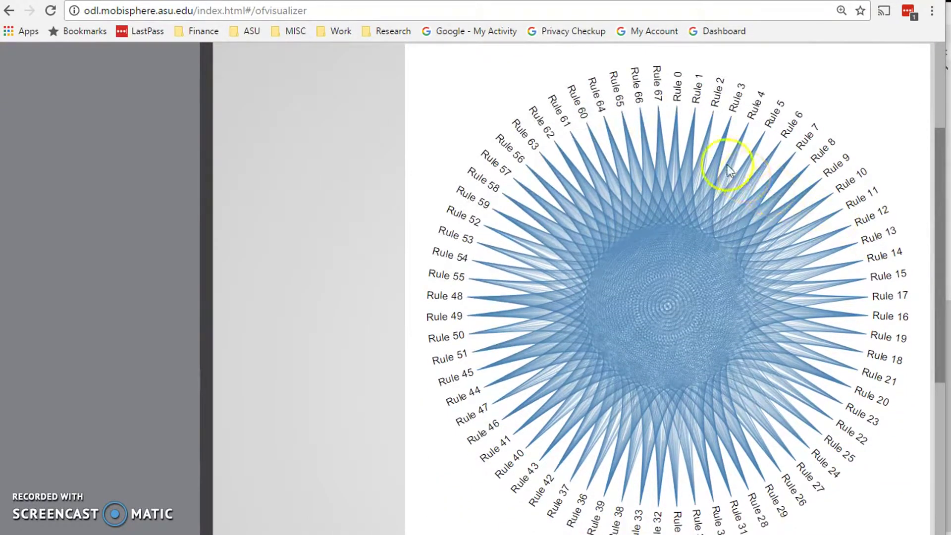
# - Open the conflict tree of Rule 66 from the circular diagram and examine its redundancy conflicts
pyautogui.moveTo(642, 104)
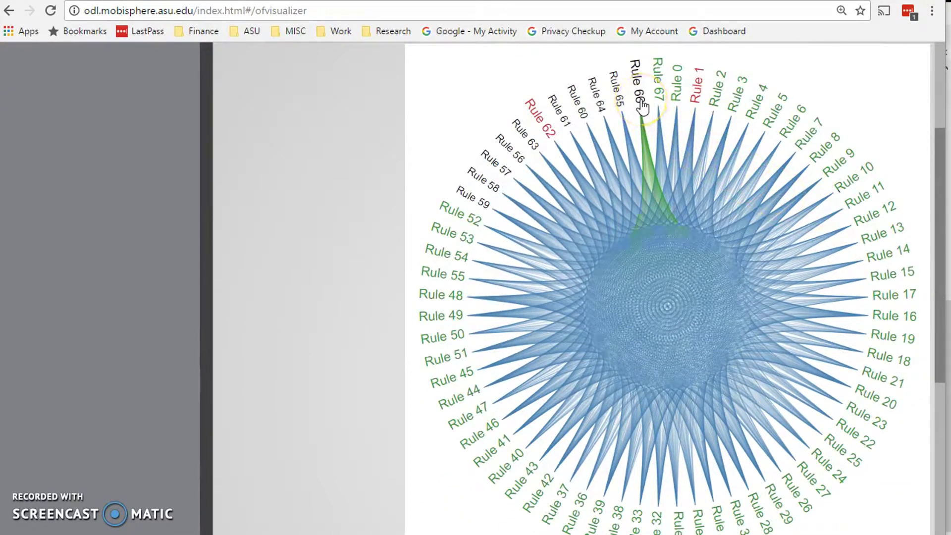
pyautogui.click(641, 102)
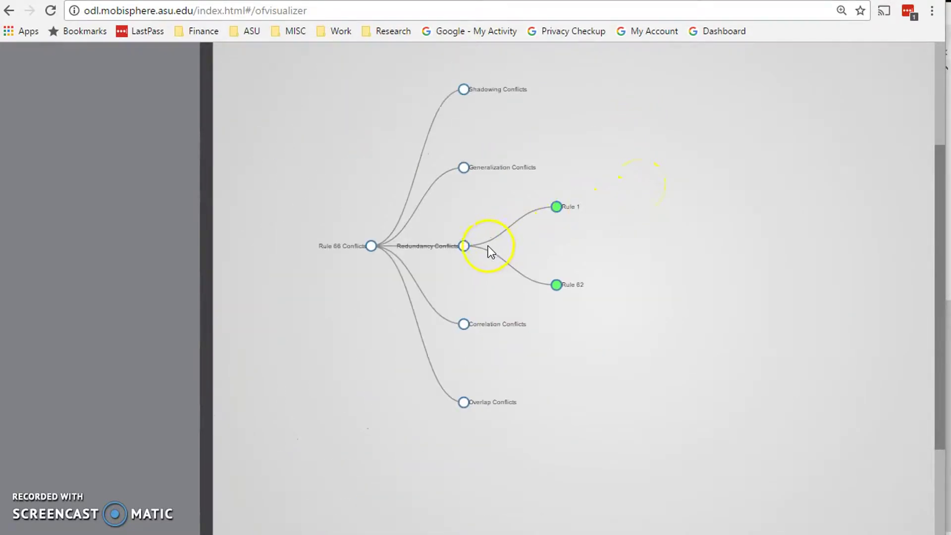
pyautogui.scroll(2, 320, 248)
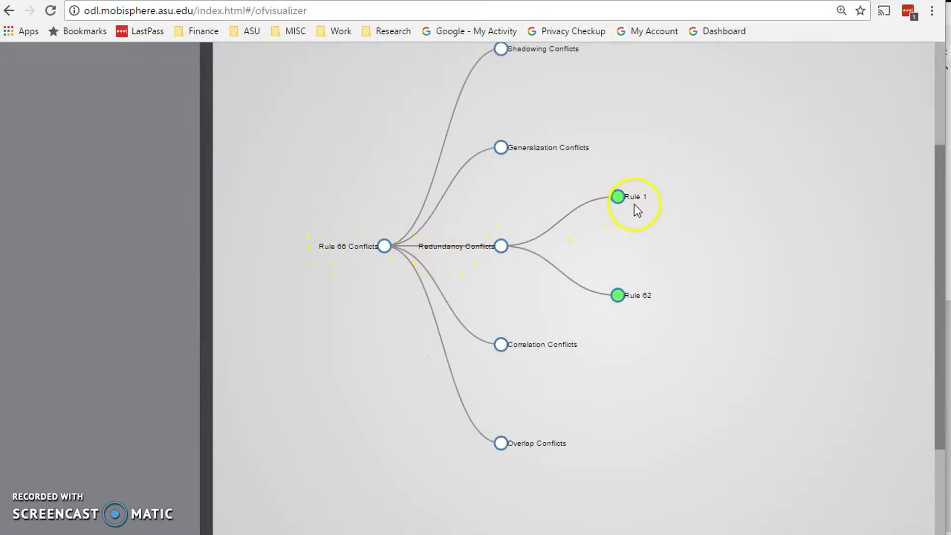
pyautogui.moveTo(619, 297)
pyautogui.click(878, 145)
pyautogui.click(939, 250)
pyautogui.moveTo(939, 250); pyautogui.dragTo(941, 133)
pyautogui.click(128, 130)
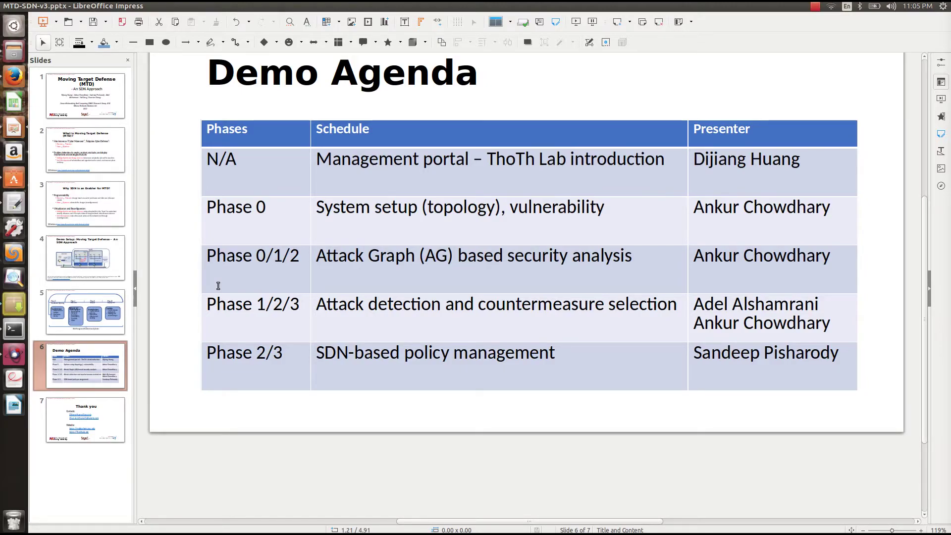
# - In the LibreOffice Impress presentation MTD-SDN-v3.pptx, show the closing "Thank you" slide with its contacts and websites
pyautogui.click(89, 432)
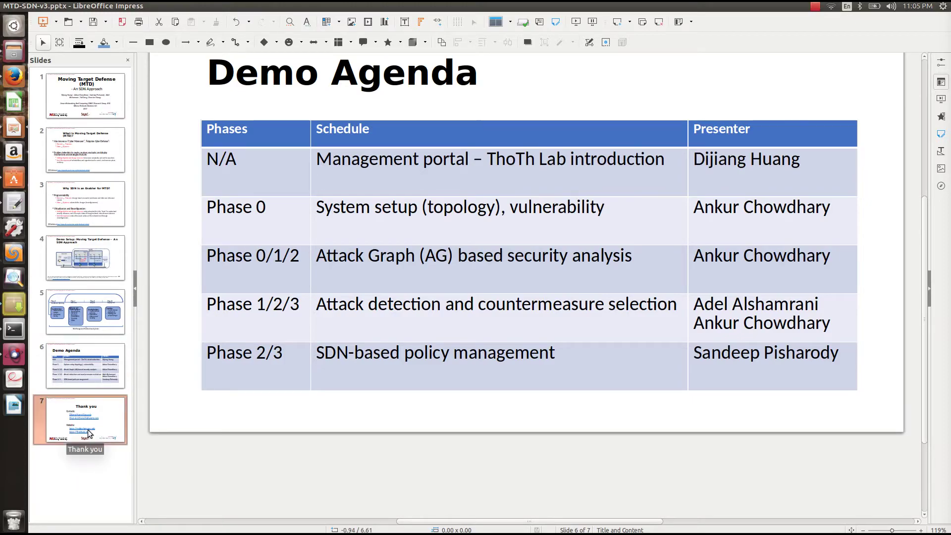
pyautogui.scroll(3, 404, 227)
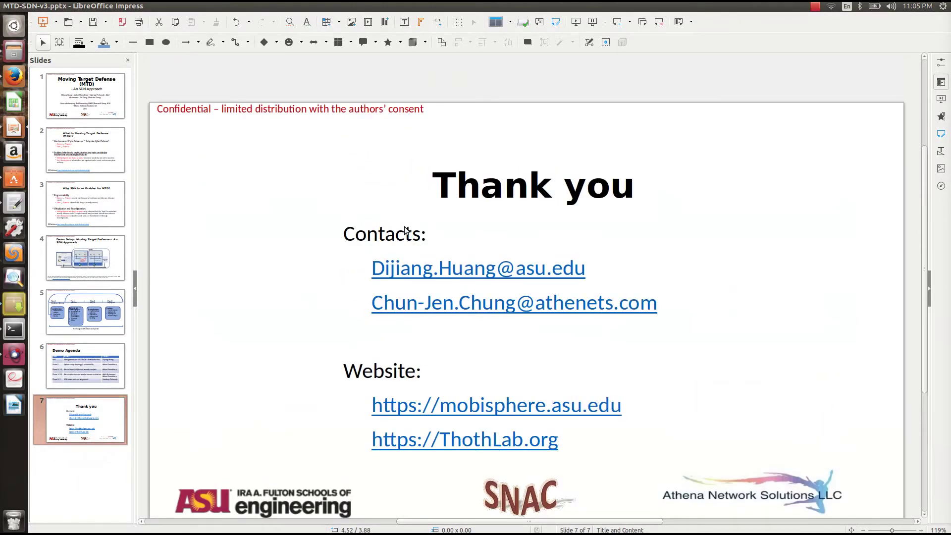
pyautogui.scroll(-1, 404, 227)
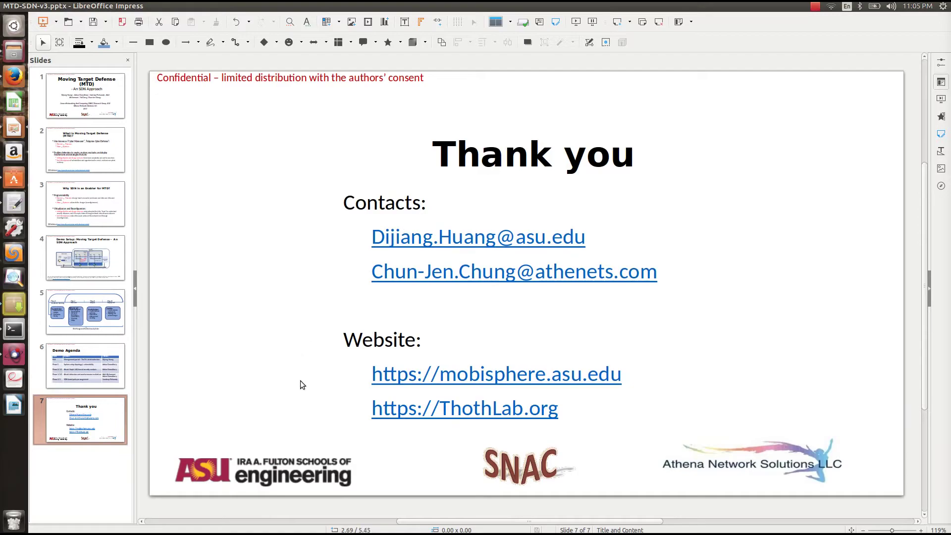